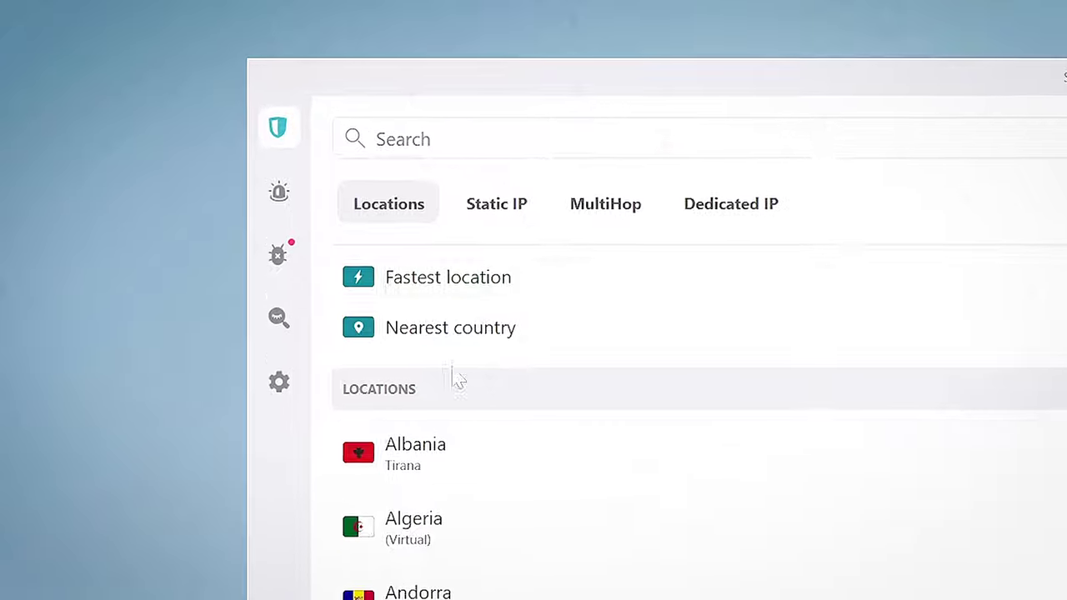
# Open the app language list and then the bug report form.
pyautogui.moveTo(296, 185)
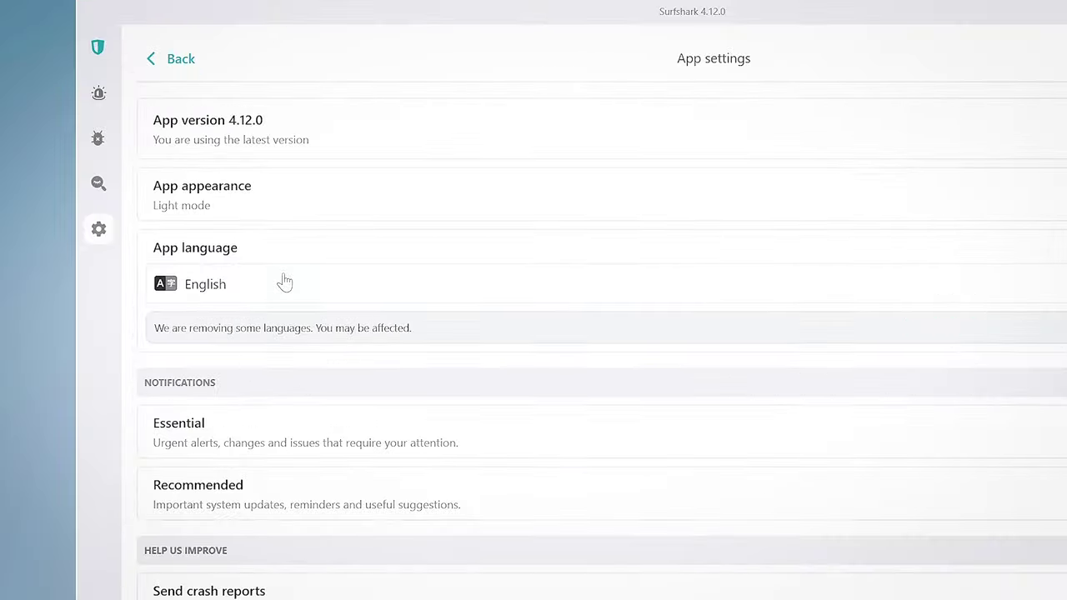
pyautogui.click(302, 327)
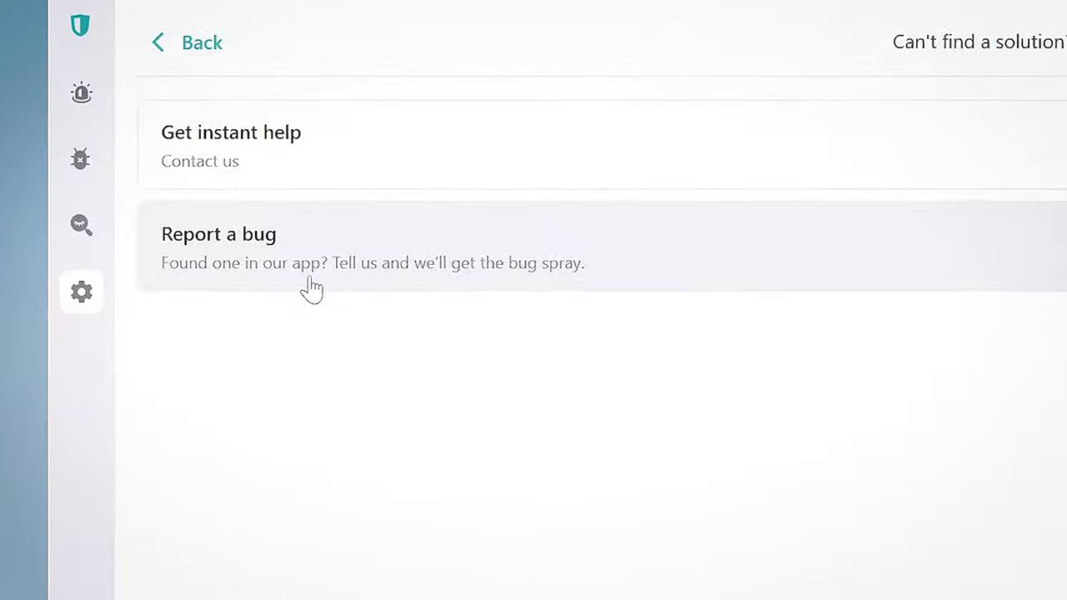
pyautogui.click(309, 288)
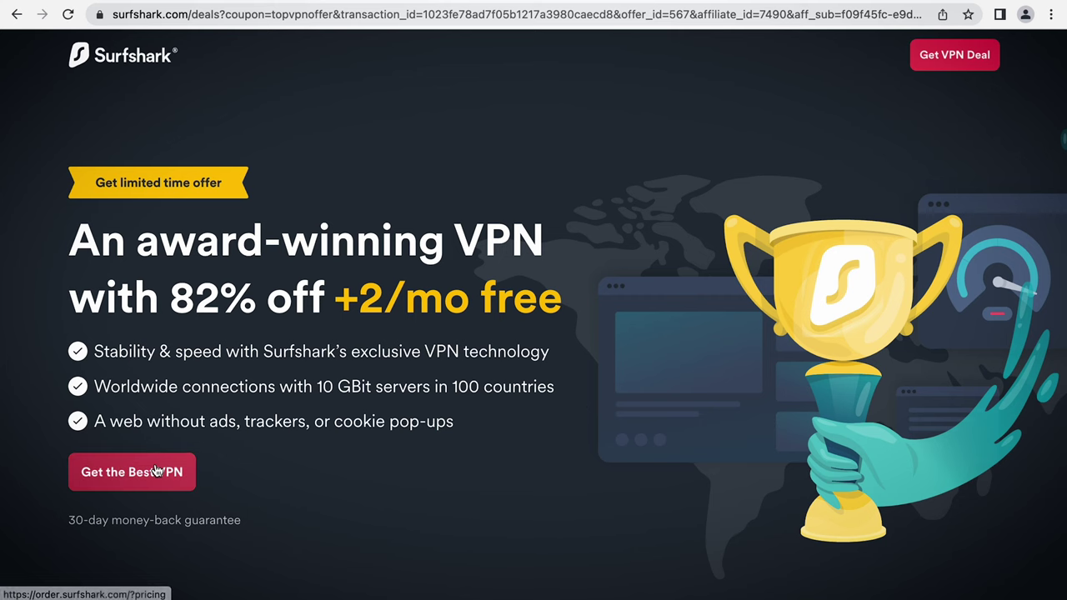
# Choose the 24-month VPN plan and add the Antivirus, Alert and Search bundle before payment.
pyautogui.click(157, 472)
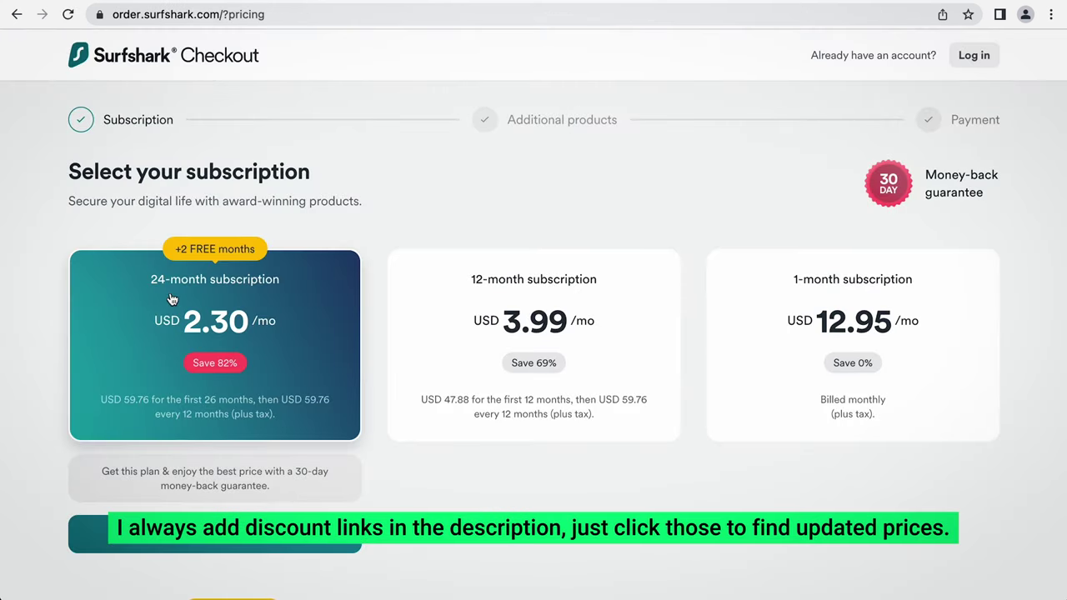
pyautogui.click(263, 291)
pyautogui.scroll(-1, 297, 365)
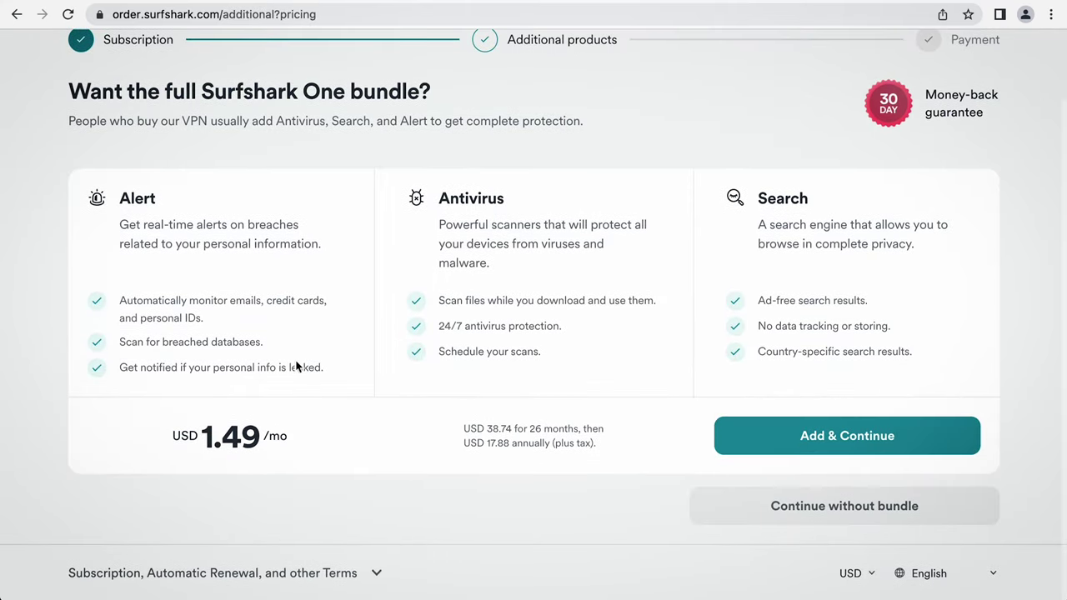
pyautogui.click(802, 512)
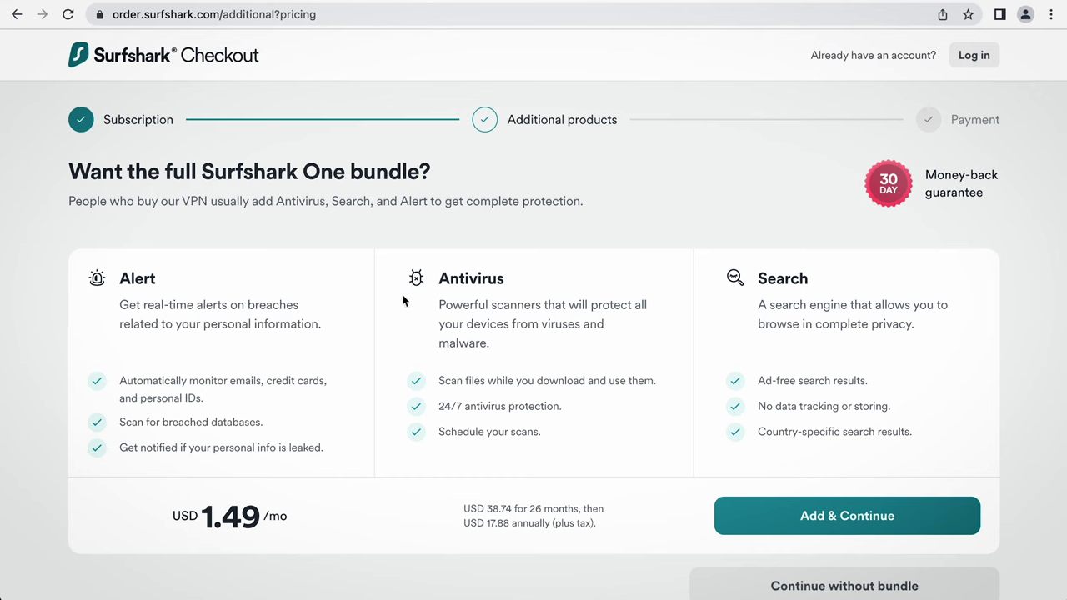
pyautogui.click(808, 512)
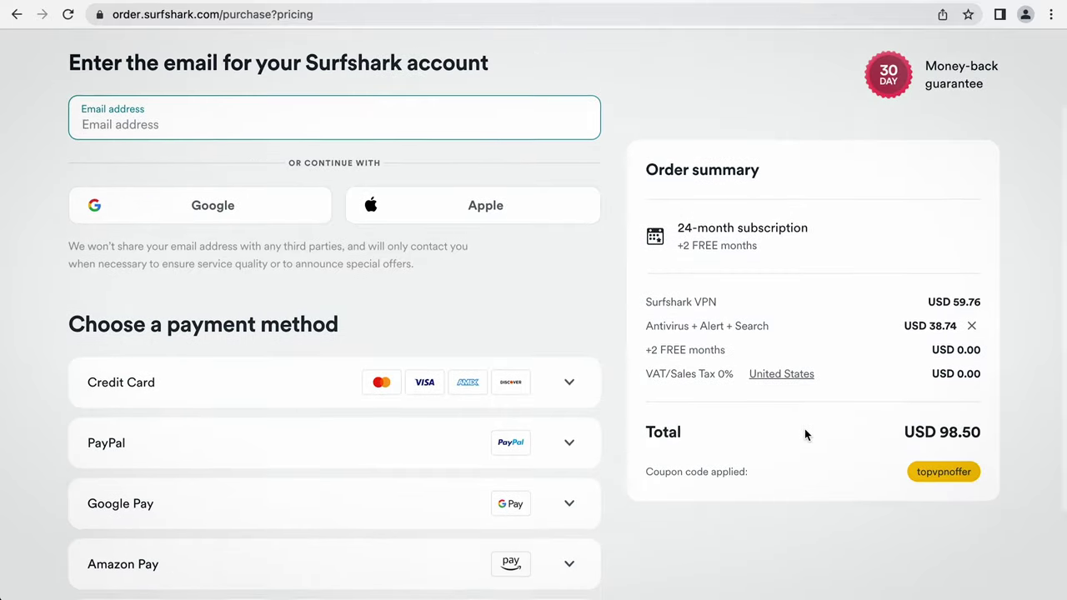
pyautogui.scroll(-2, 805, 431)
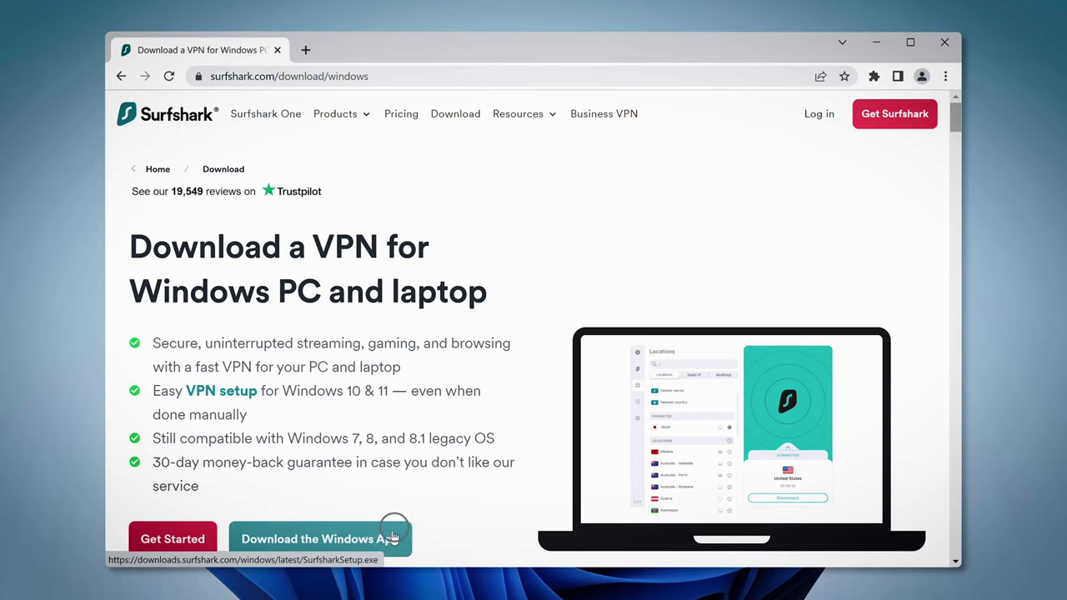
# Download the Windows installer, view the Linux instructions, and download the macOS app.
pyautogui.click(393, 538)
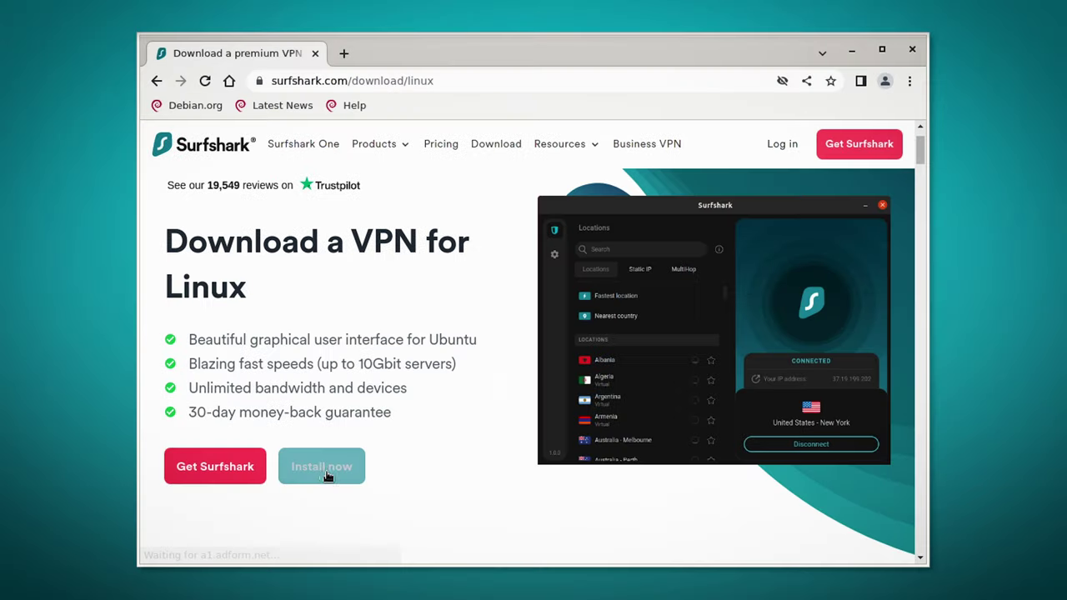
pyautogui.click(329, 454)
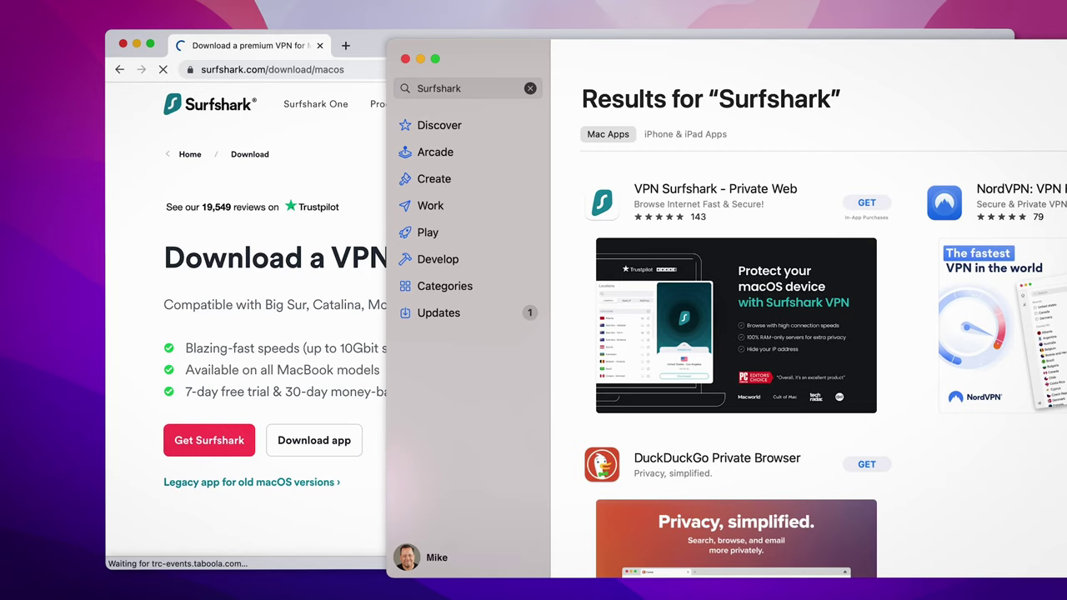
pyautogui.click(344, 440)
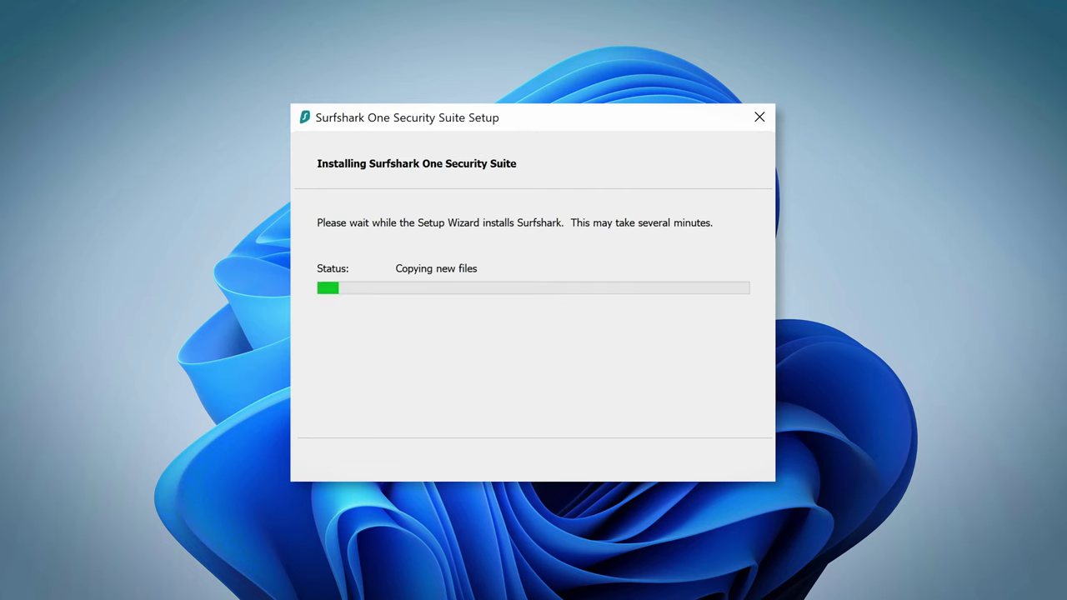
# Finish the Surfshark One Security Suite installation and launch the app.
pyautogui.click(719, 461)
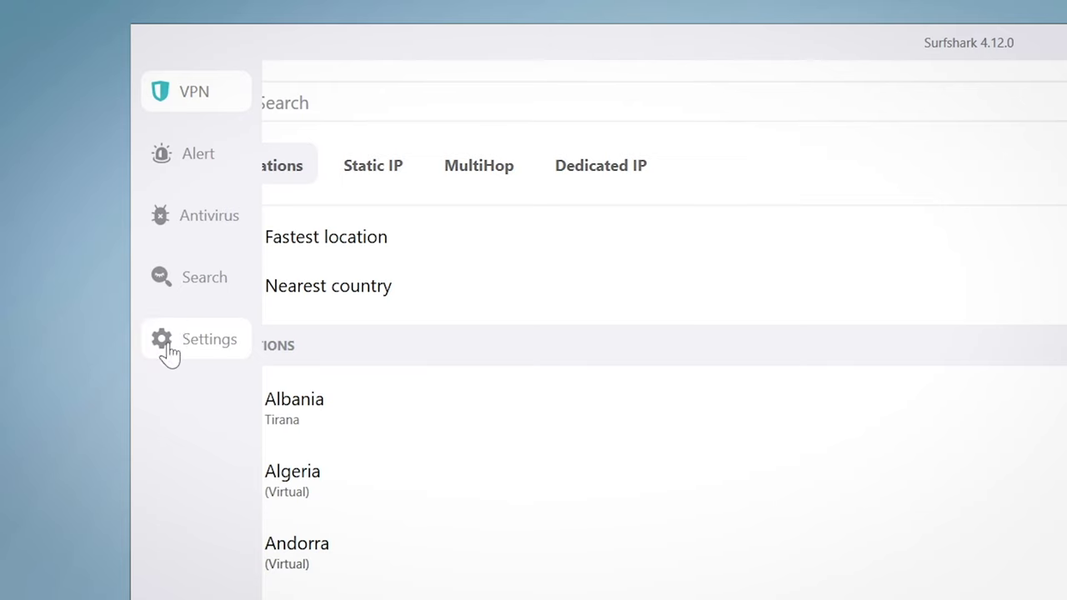
# Switch on Kill Switch under Settings > VPN settings, then go to the Bypasser page.
pyautogui.click(166, 349)
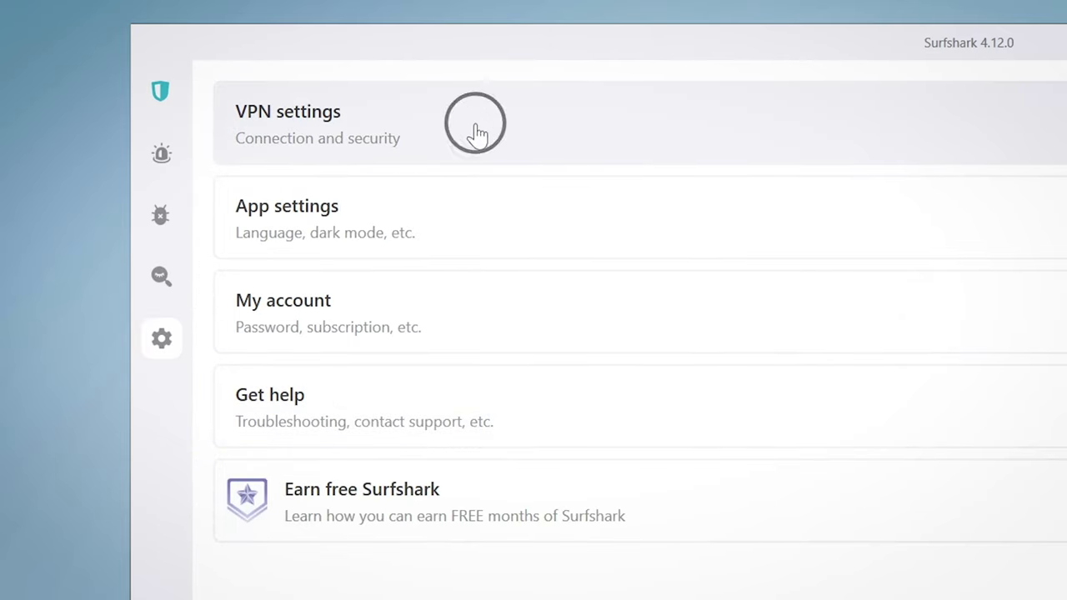
pyautogui.click(477, 131)
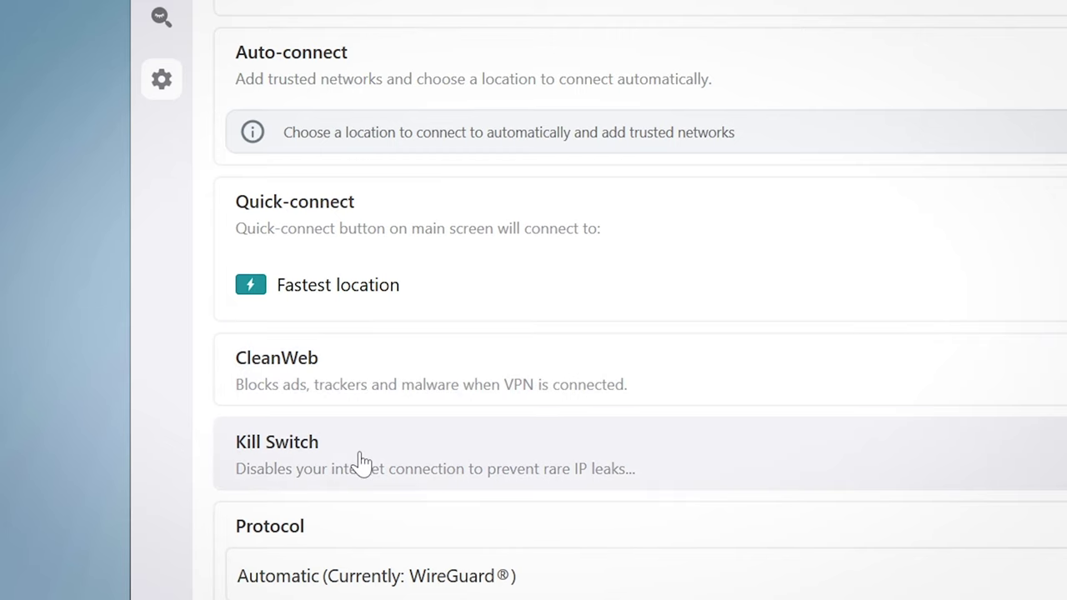
pyautogui.click(767, 461)
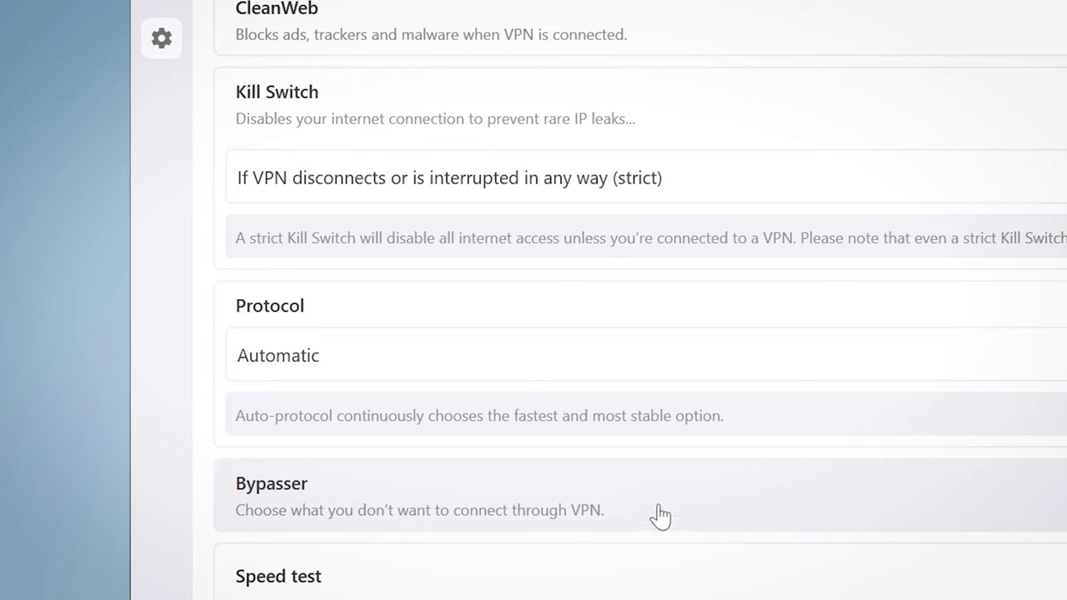
pyautogui.click(660, 515)
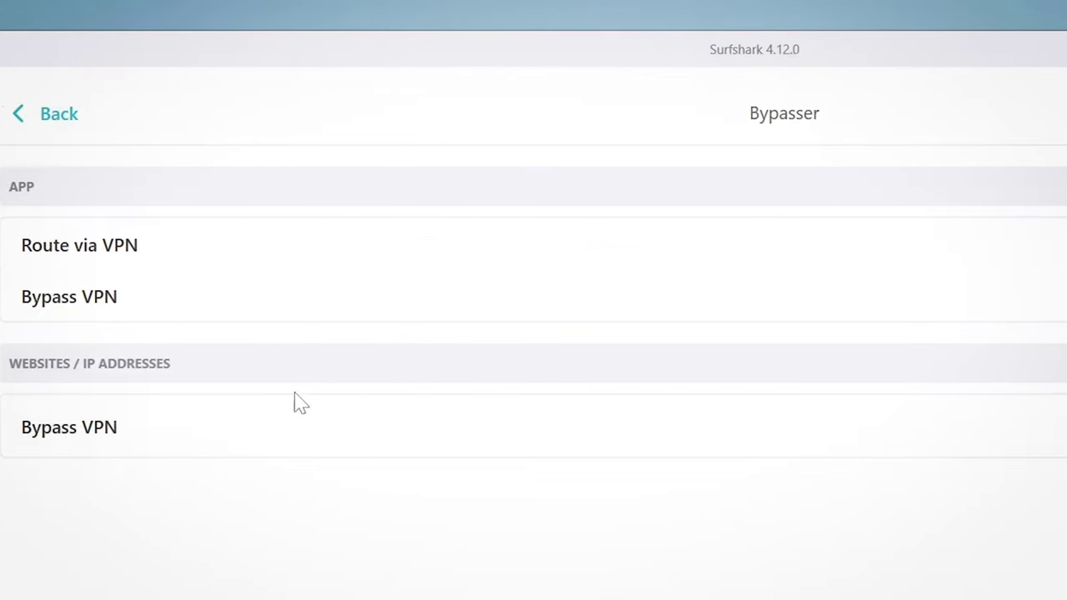
# Enable Route via VPN for apps and website Bypass VPN, start adding a site, and expand status details.
pyautogui.click(903, 244)
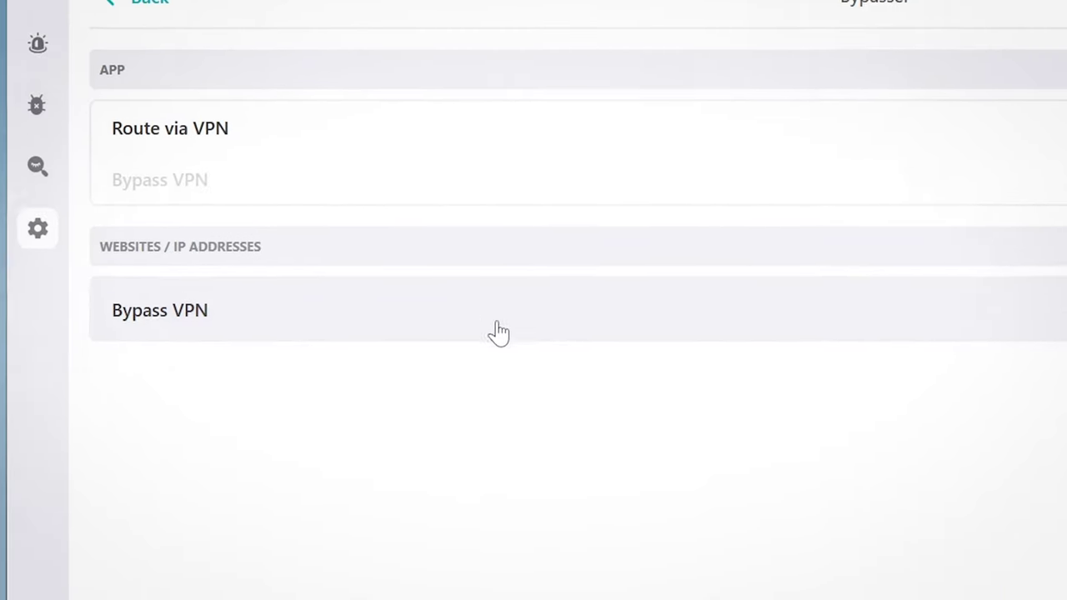
pyautogui.click(509, 329)
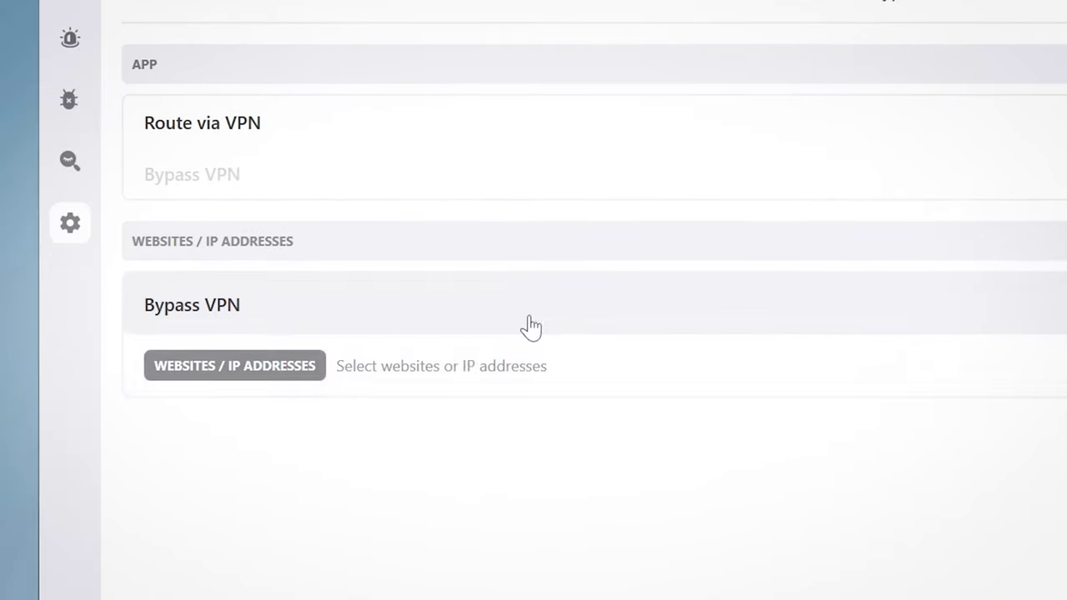
pyautogui.click(206, 376)
pyautogui.click(1057, 510)
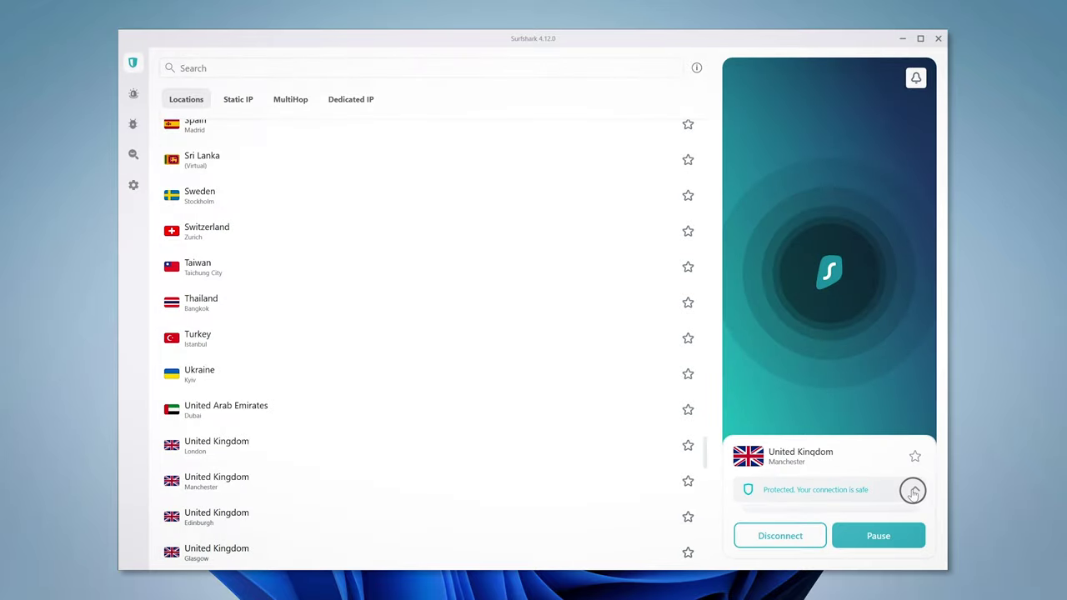
pyautogui.click(913, 492)
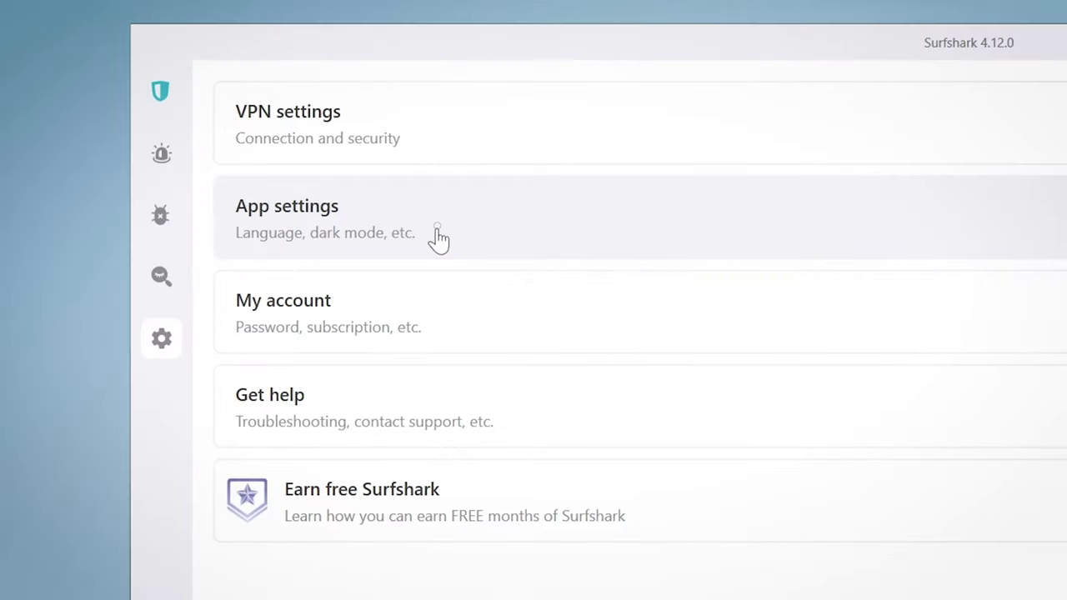
pyautogui.click(437, 230)
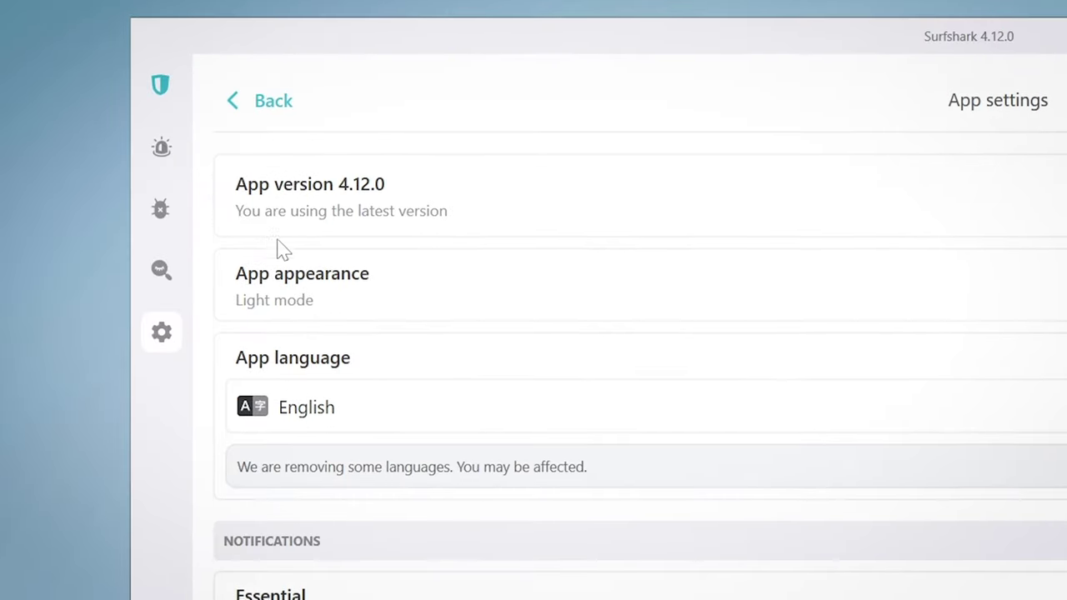
# Keep English as the app language, look over the Light/Dark appearance options, and go back.
pyautogui.click(420, 422)
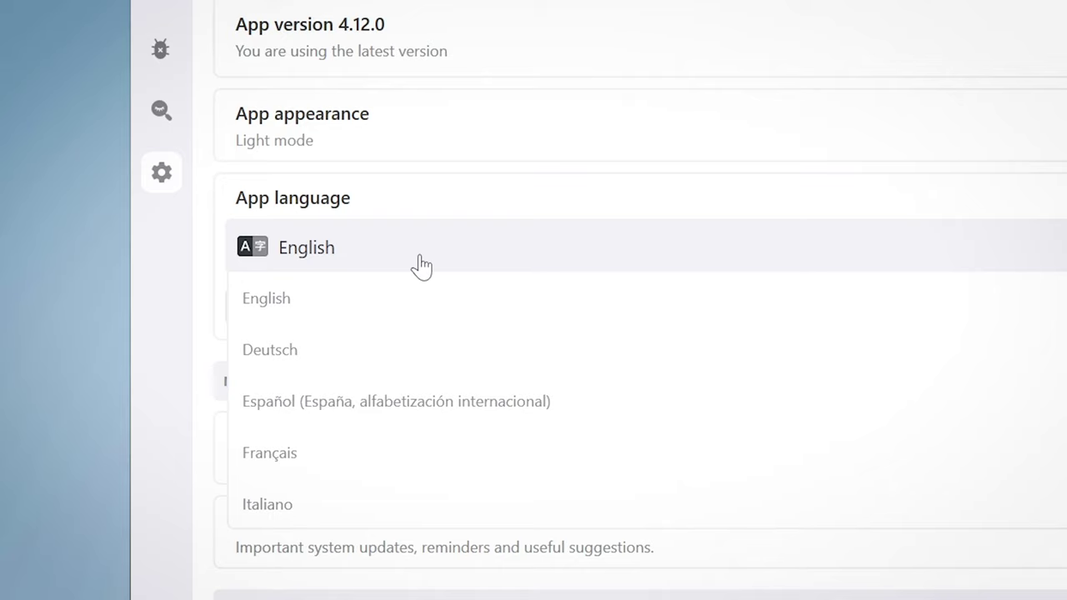
pyautogui.click(419, 263)
pyautogui.click(339, 140)
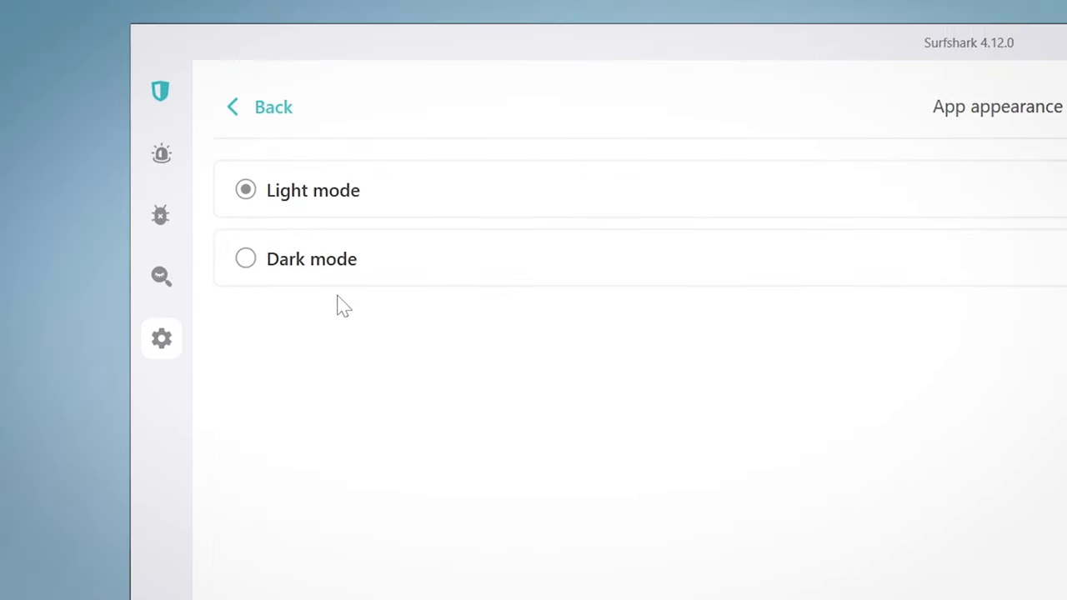
pyautogui.click(281, 129)
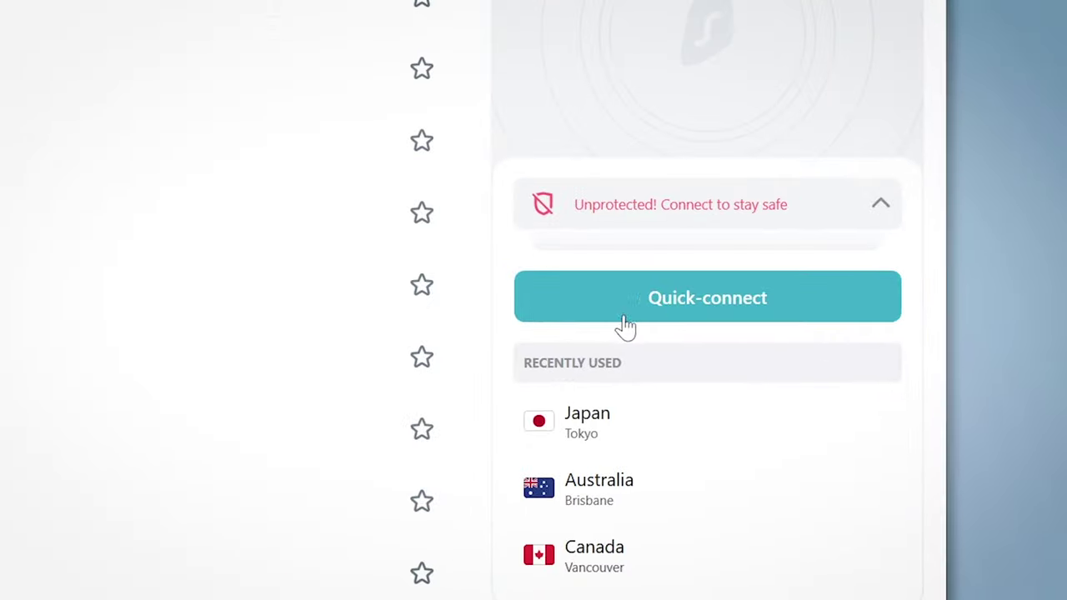
# Quick-connect to the fastest available location.
pyautogui.click(692, 300)
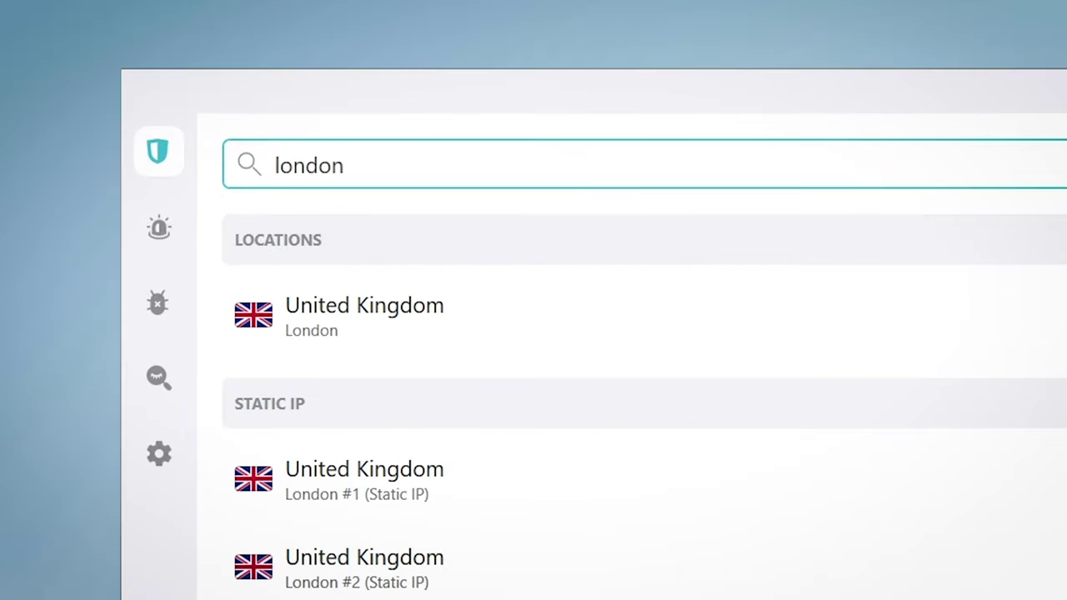
# Connect to the United Kingdom – London server from the search results.
pyautogui.click(528, 322)
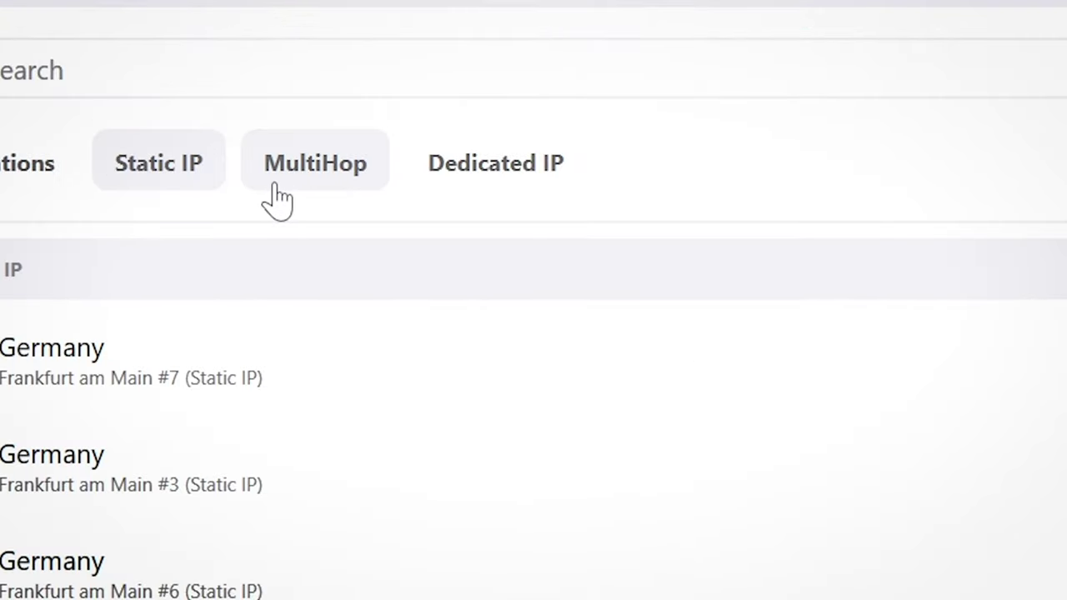
# Connect through the MultiHop route BE – Brussels via AU – Perth.
pyautogui.click(339, 185)
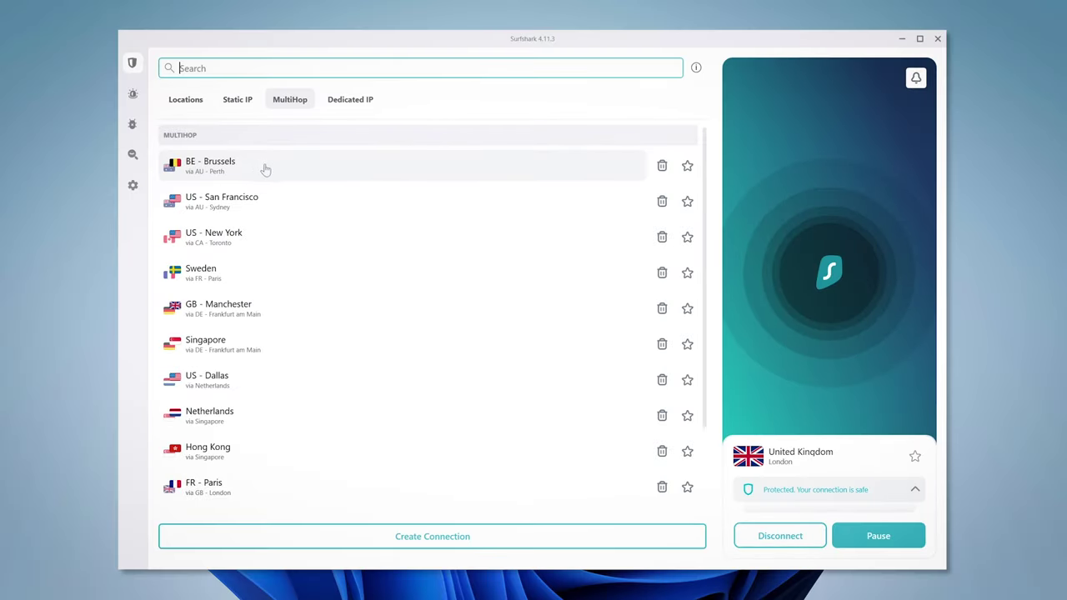
pyautogui.click(266, 170)
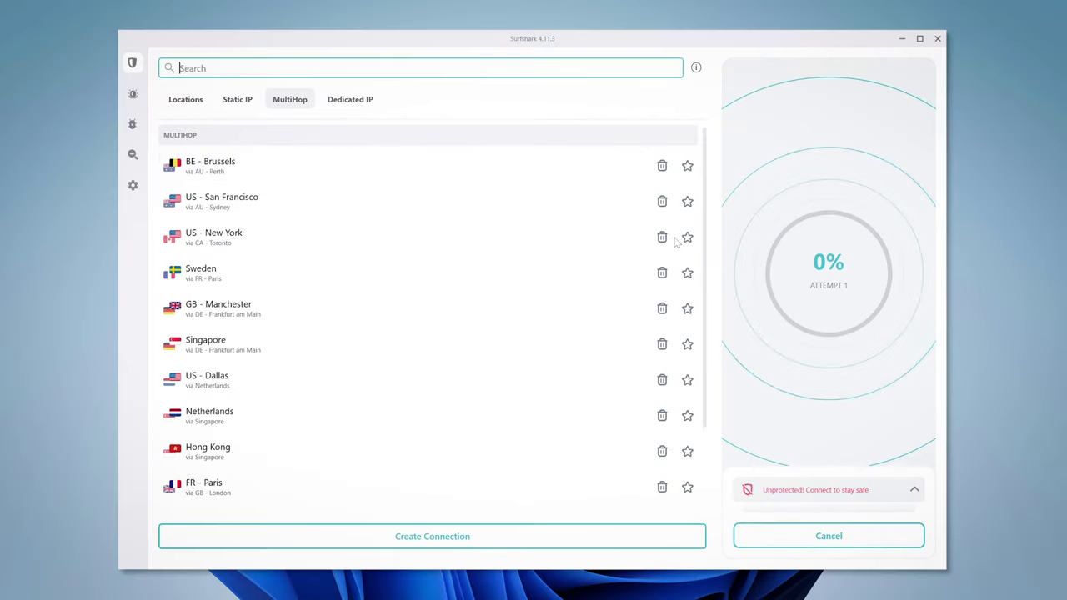